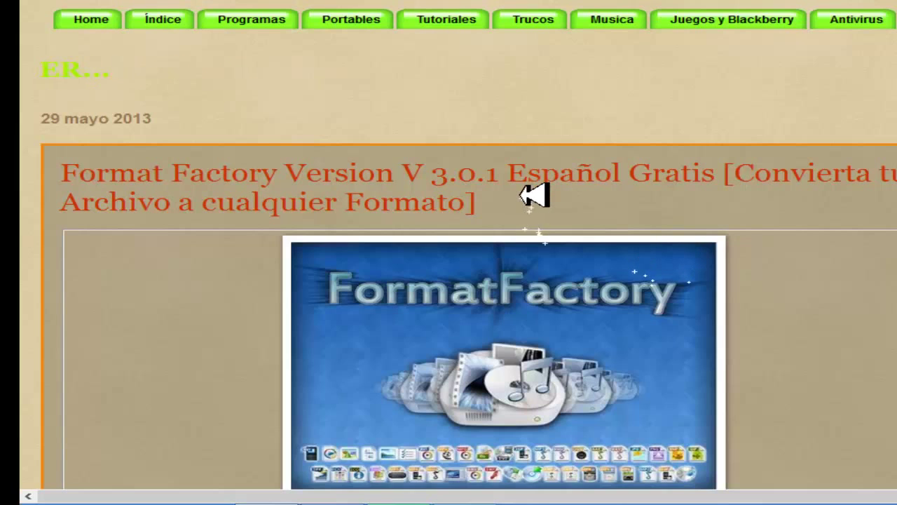
Read the Format Factory V 3.0.1 blog post, including its technical data, description and features
{"action": "scroll", "coordinate": [620, 319], "scroll_direction": "down", "scroll_amount": 4}
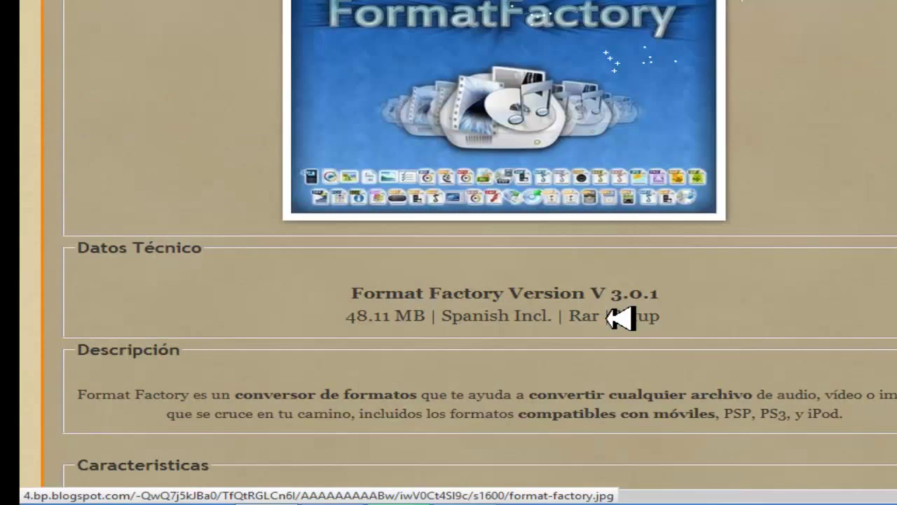
{"action": "scroll", "coordinate": [627, 343], "scroll_direction": "down", "scroll_amount": 10}
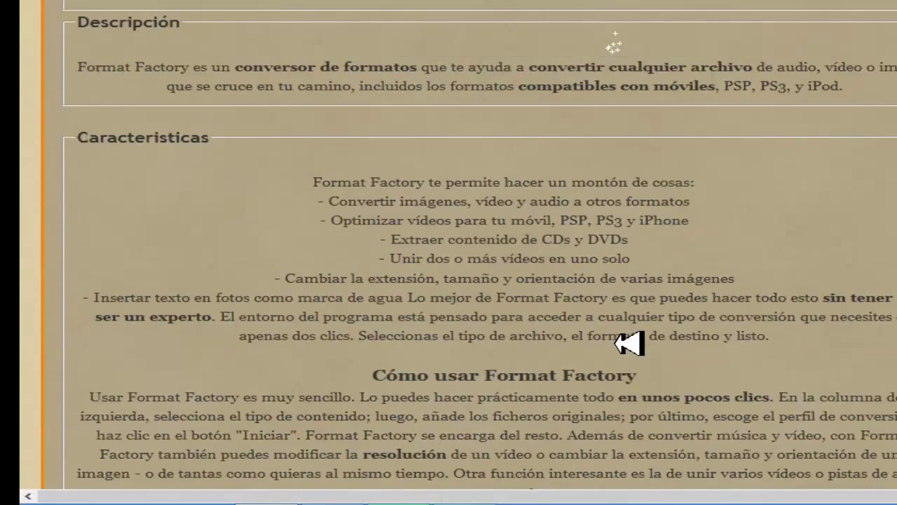
{"action": "scroll", "coordinate": [534, 288], "scroll_direction": "down", "scroll_amount": 1}
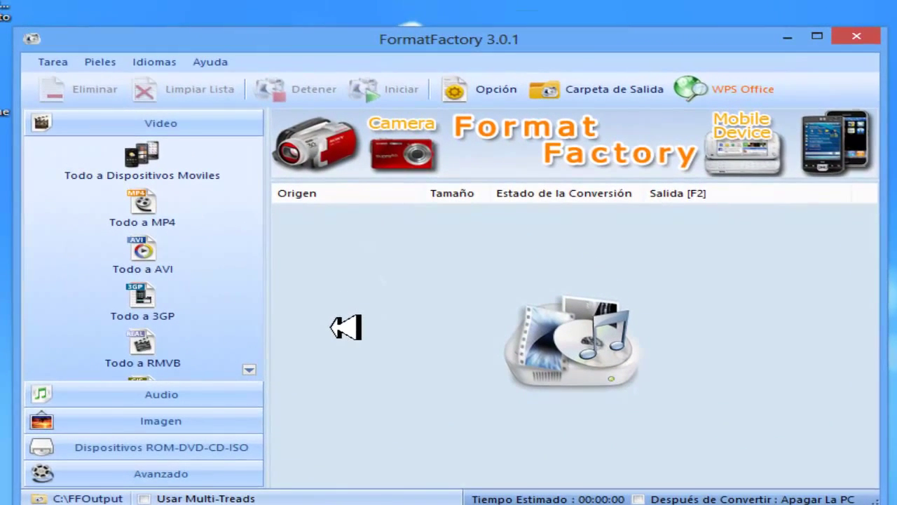
In FormatFactory, look through the Audio and Imagen conversion categories and return to the Video category
{"action": "left_click", "coordinate": [231, 397]}
{"action": "left_click", "coordinate": [179, 419]}
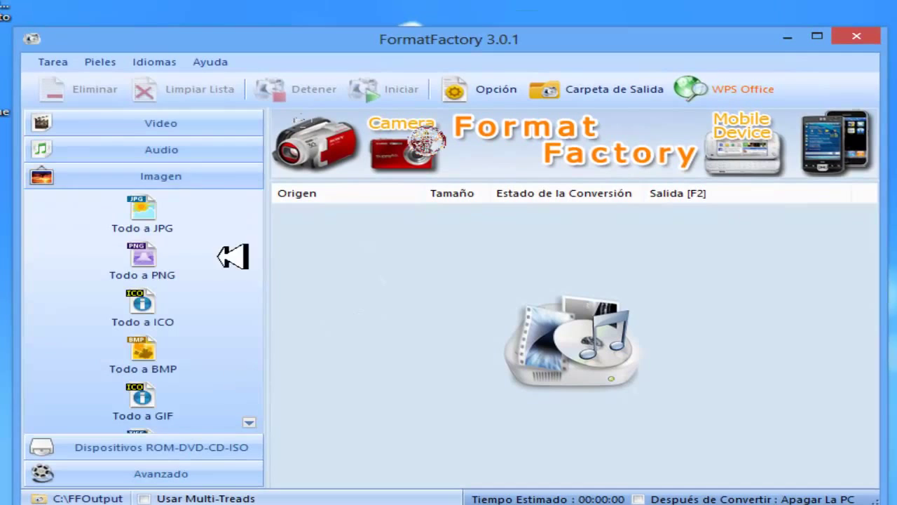
{"action": "left_click", "coordinate": [189, 124]}
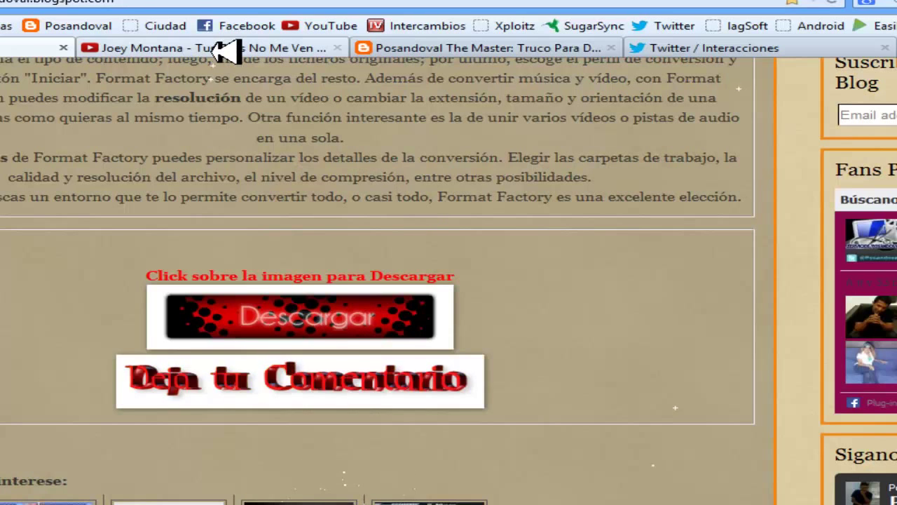
In the browser, view the Joey Montana video page and read the blog post about downloading videos with DownloadHelper
{"action": "left_click", "coordinate": [226, 50]}
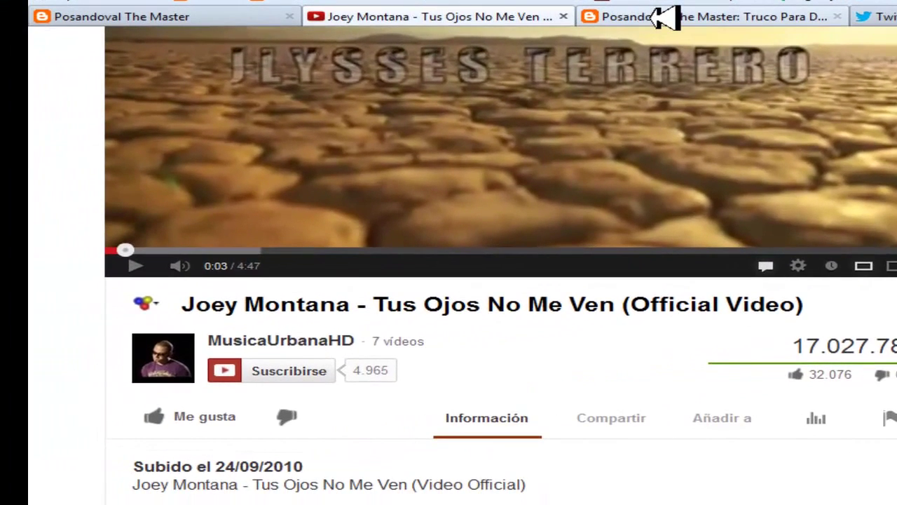
{"action": "left_click", "coordinate": [437, 49]}
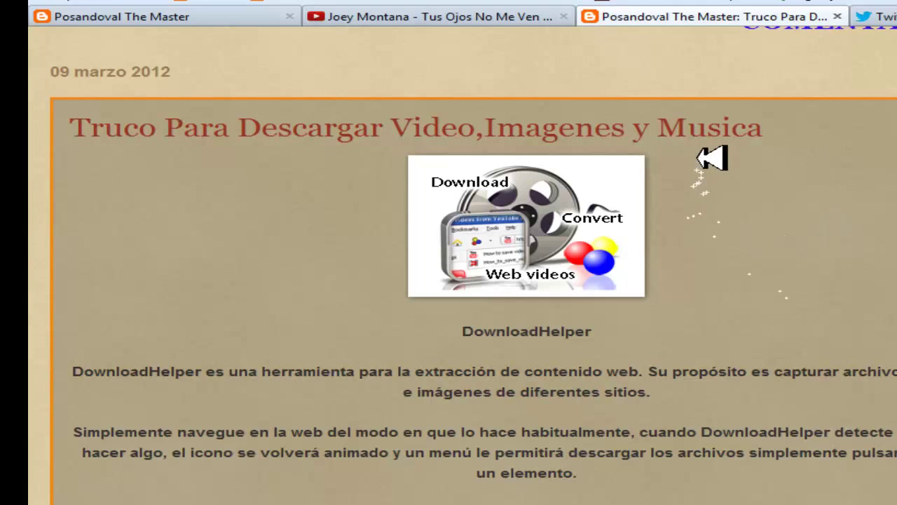
{"action": "scroll", "coordinate": [712, 159], "scroll_direction": "down", "scroll_amount": 10}
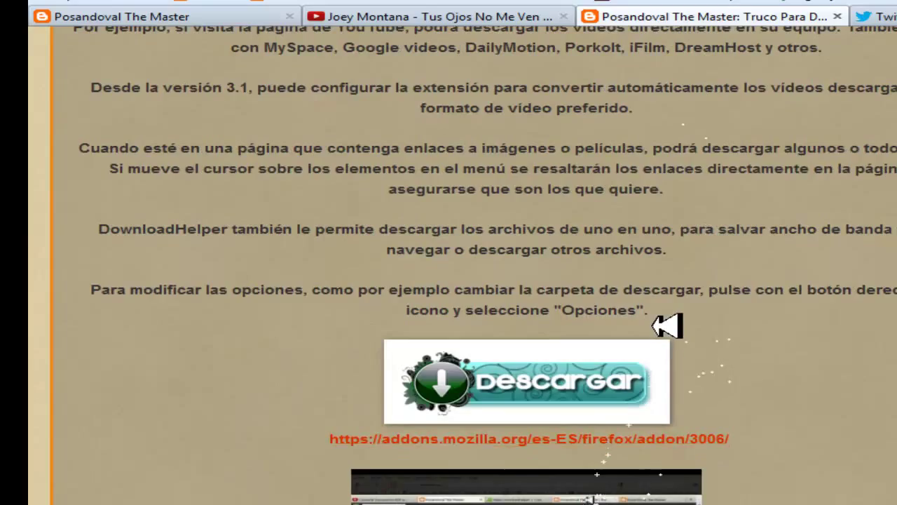
{"action": "scroll", "coordinate": [668, 323], "scroll_direction": "up", "scroll_amount": 5}
{"action": "scroll", "coordinate": [667, 321], "scroll_direction": "up", "scroll_amount": 5}
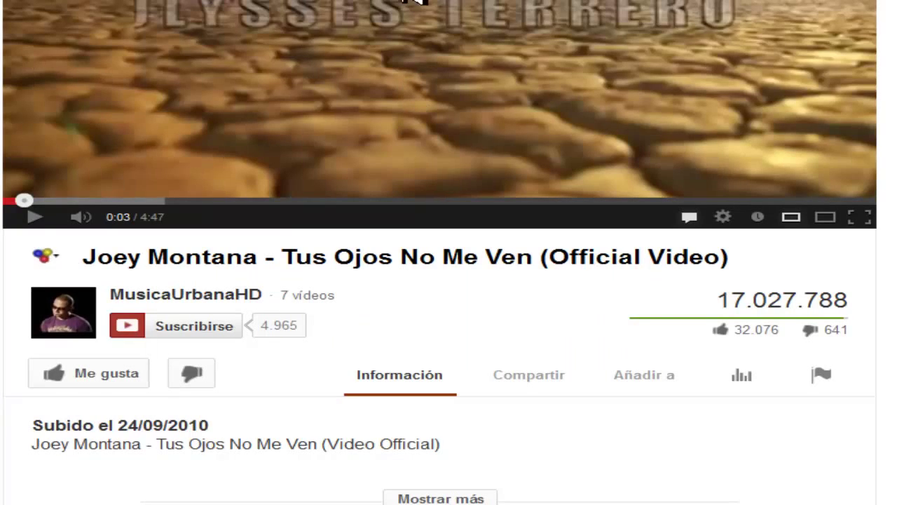
Examine the player and the DownloadHelper control beside the title on the Joey Montana YouTube video page
{"action": "scroll", "coordinate": [540, 70], "scroll_direction": "up", "scroll_amount": 3}
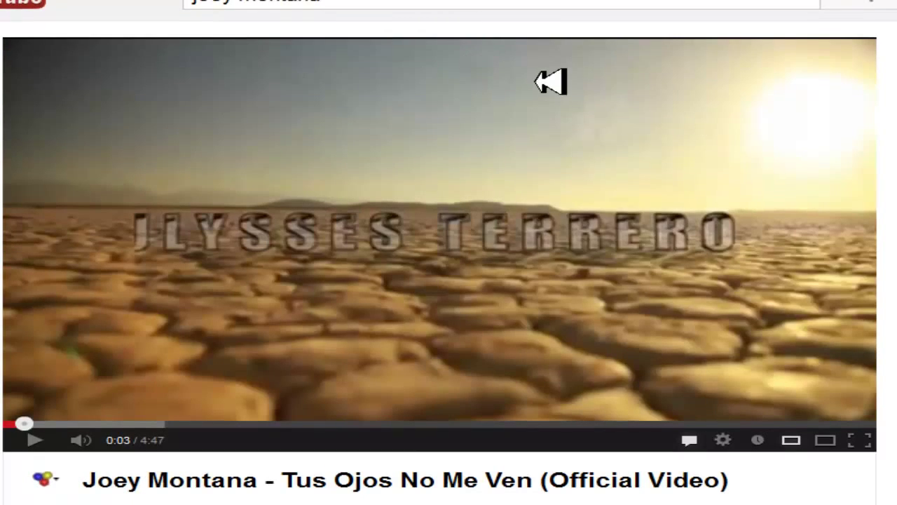
{"action": "scroll", "coordinate": [550, 81], "scroll_direction": "down", "scroll_amount": 5}
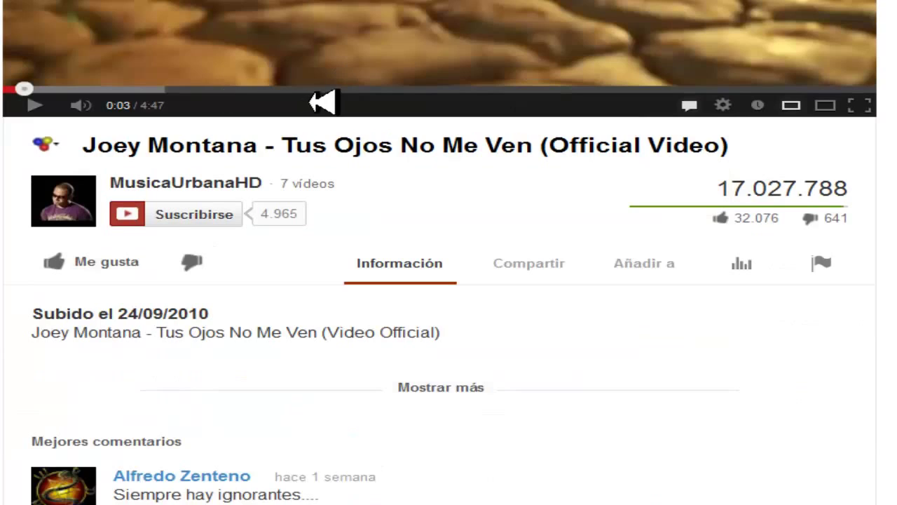
{"action": "scroll", "coordinate": [322, 104], "scroll_direction": "up", "scroll_amount": 2}
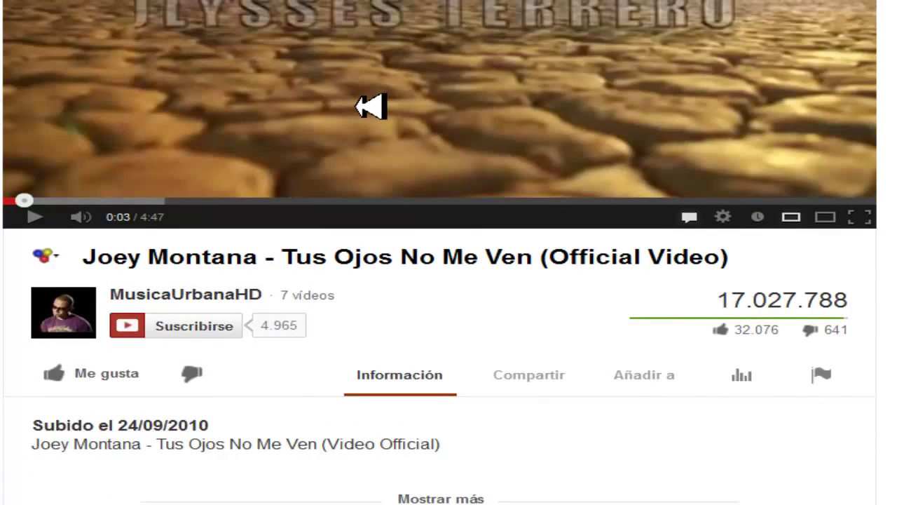
{"action": "scroll", "coordinate": [373, 117], "scroll_direction": "up", "scroll_amount": 3}
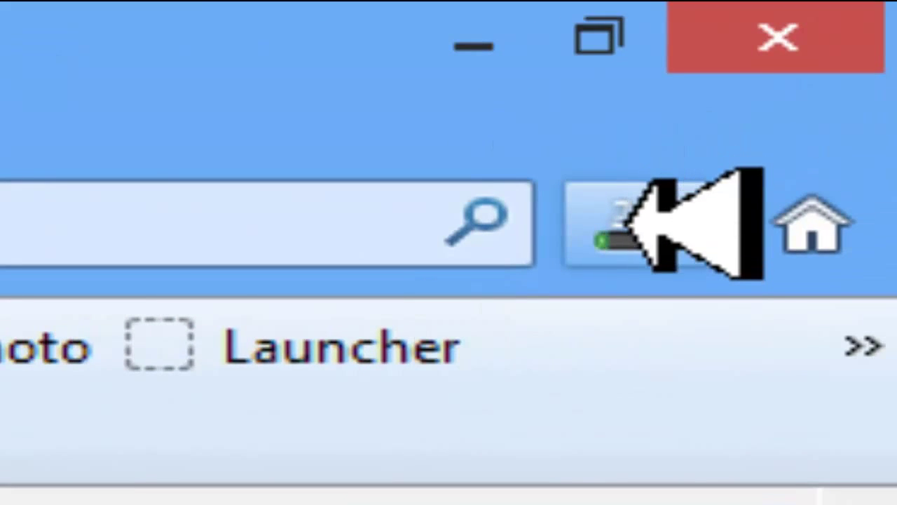
Cancel the running Joey Montana MP4 download in the browser's download list and close the list
{"action": "left_click", "coordinate": [613, 231]}
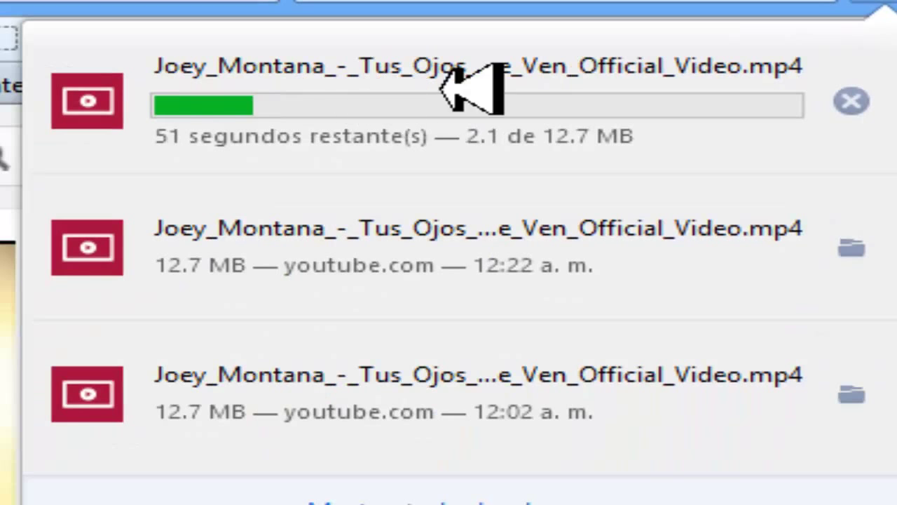
{"action": "left_click", "coordinate": [853, 100]}
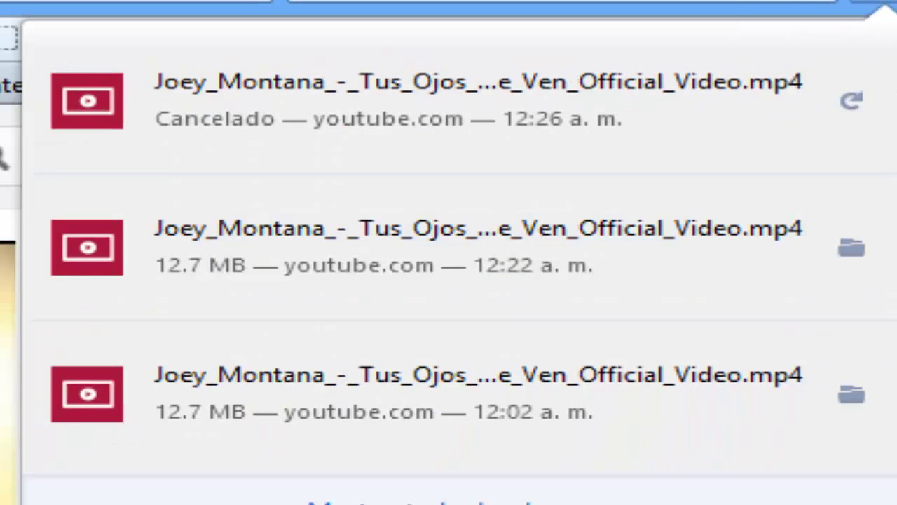
{"action": "key", "text": "Escape"}
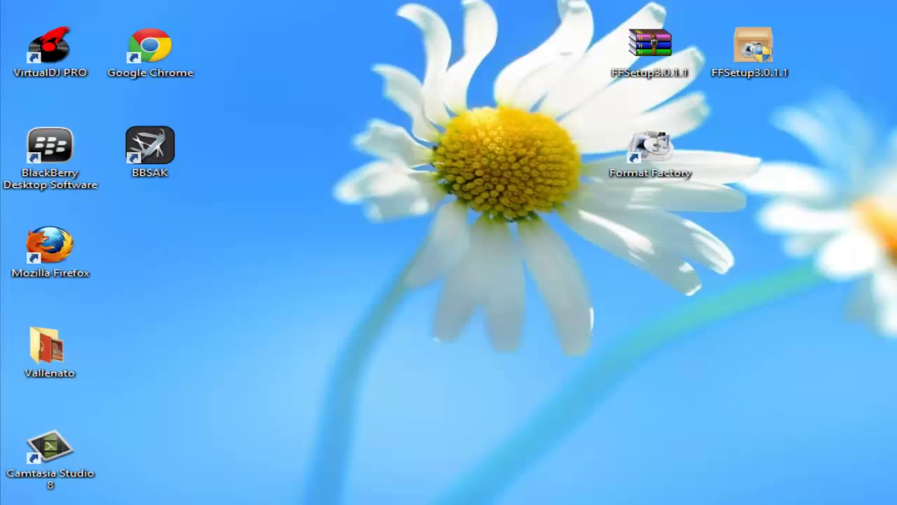
{"action": "right_click", "coordinate": [379, 279]}
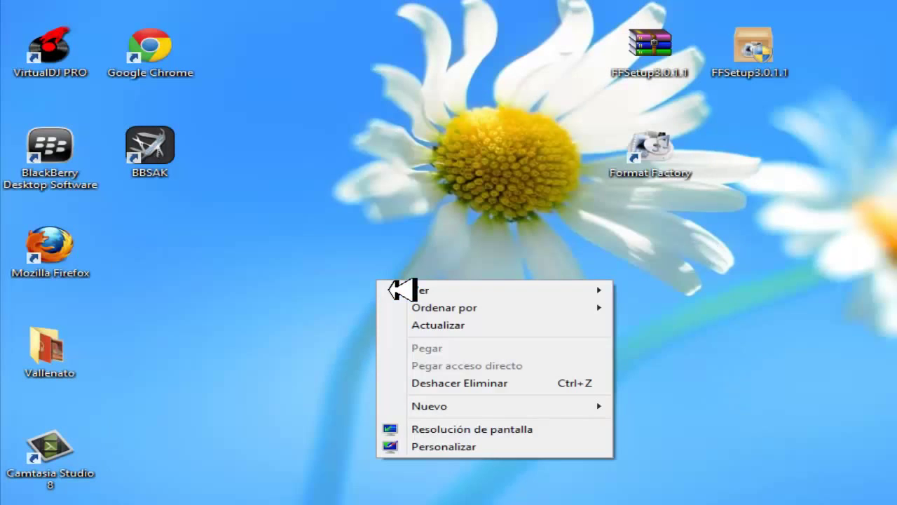
{"action": "left_click", "coordinate": [436, 323]}
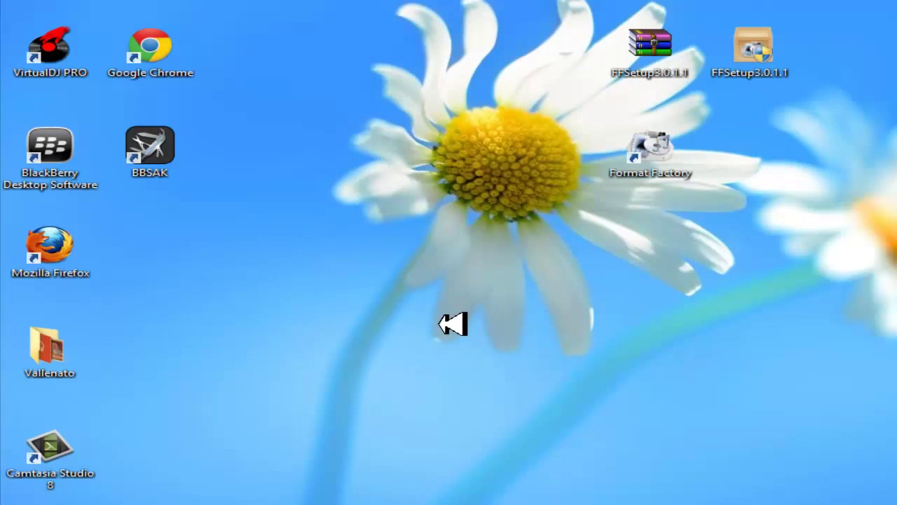
{"action": "right_click", "coordinate": [477, 302]}
{"action": "left_click", "coordinate": [531, 341]}
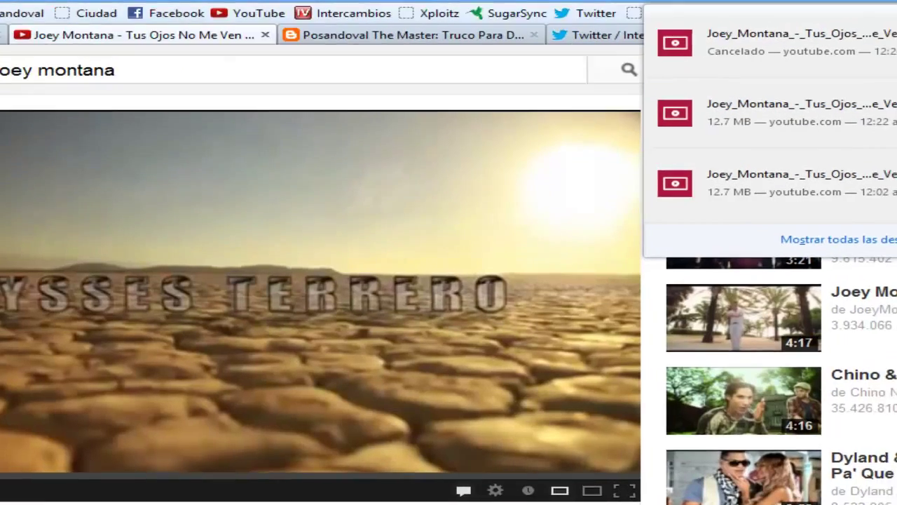
Restart the cancelled Joey Montana MP4 download in the browser and close the download list
{"action": "left_click", "coordinate": [896, 40]}
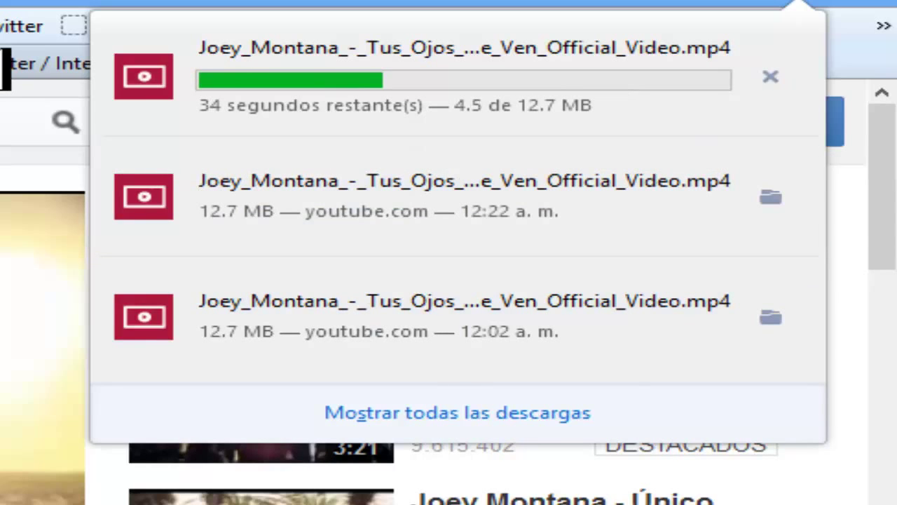
{"action": "key", "text": "Escape"}
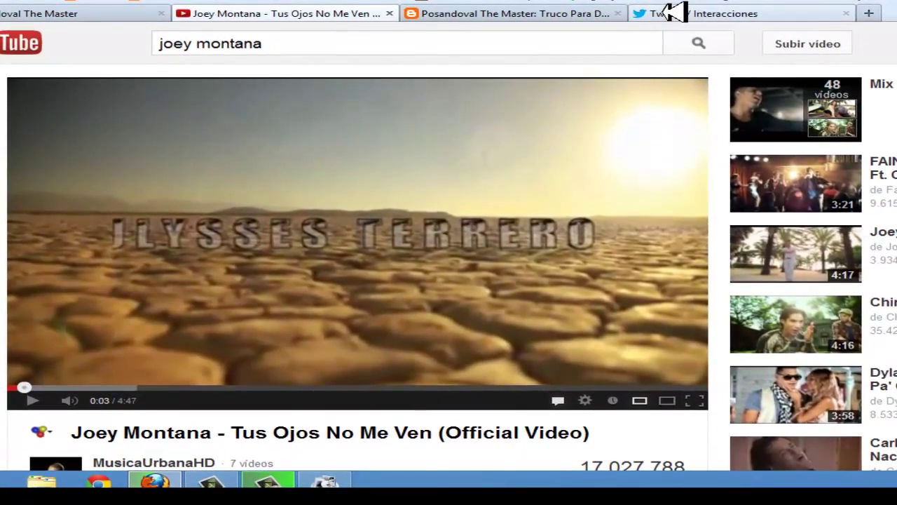
Open the Twitter interactions page and look through the mentions, retweets and new followers
{"action": "left_click", "coordinate": [671, 13]}
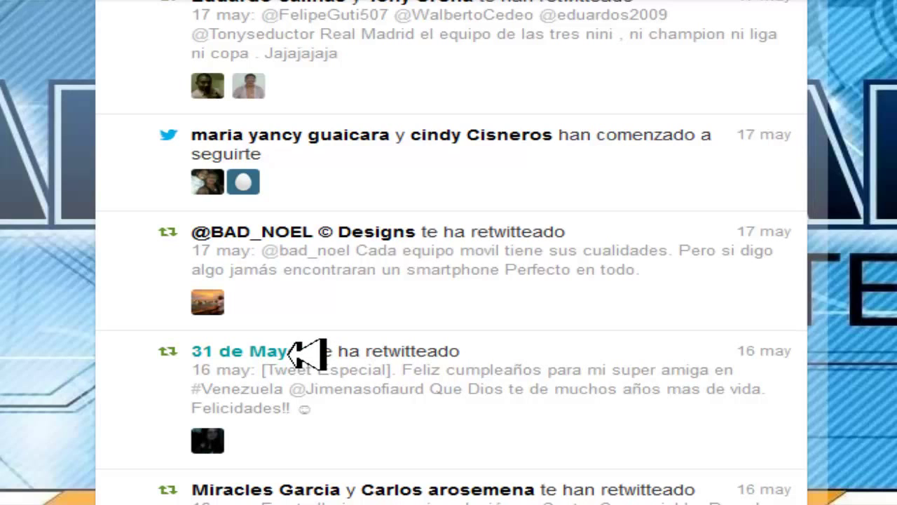
{"action": "scroll", "coordinate": [307, 351], "scroll_direction": "up", "scroll_amount": 6}
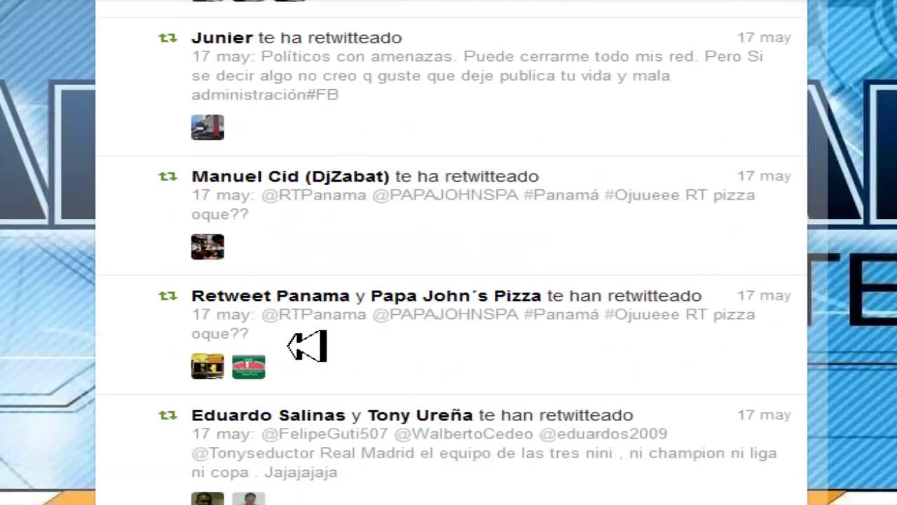
{"action": "scroll", "coordinate": [305, 342], "scroll_direction": "up", "scroll_amount": 15}
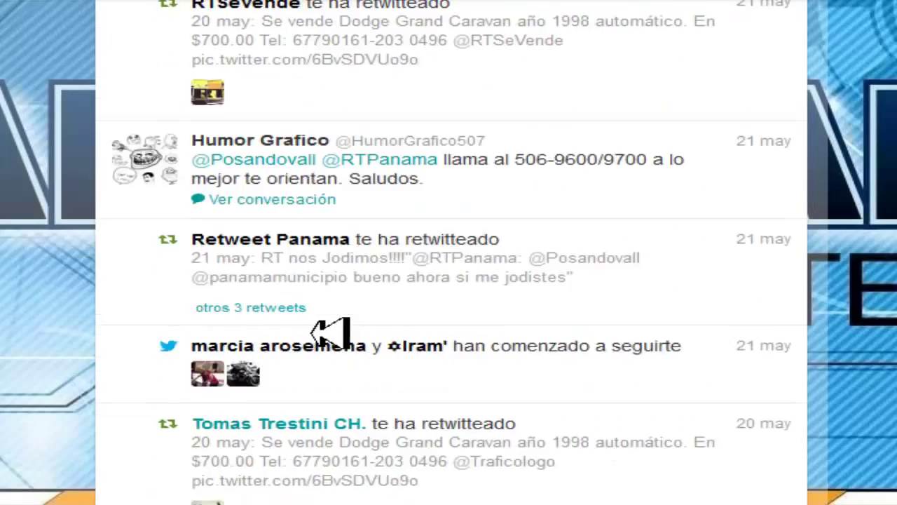
{"action": "scroll", "coordinate": [329, 339], "scroll_direction": "up", "scroll_amount": 11}
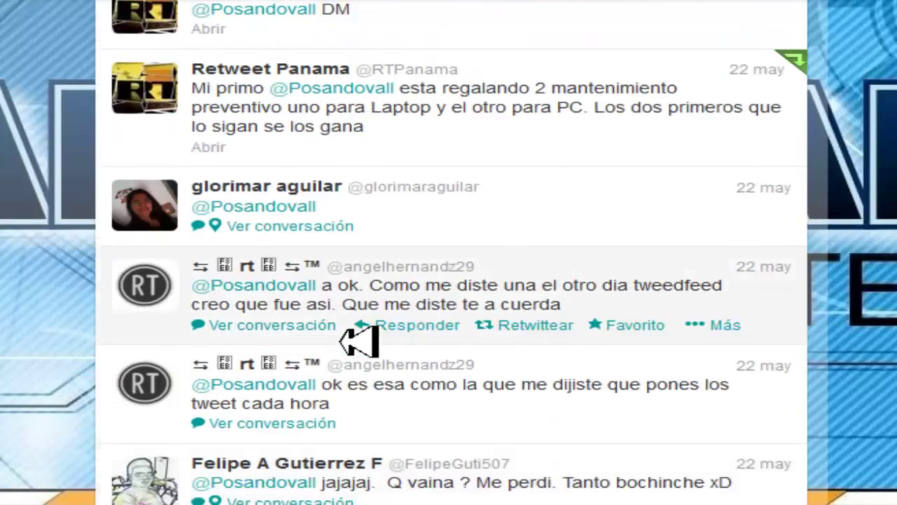
{"action": "scroll", "coordinate": [361, 338], "scroll_direction": "up", "scroll_amount": 10}
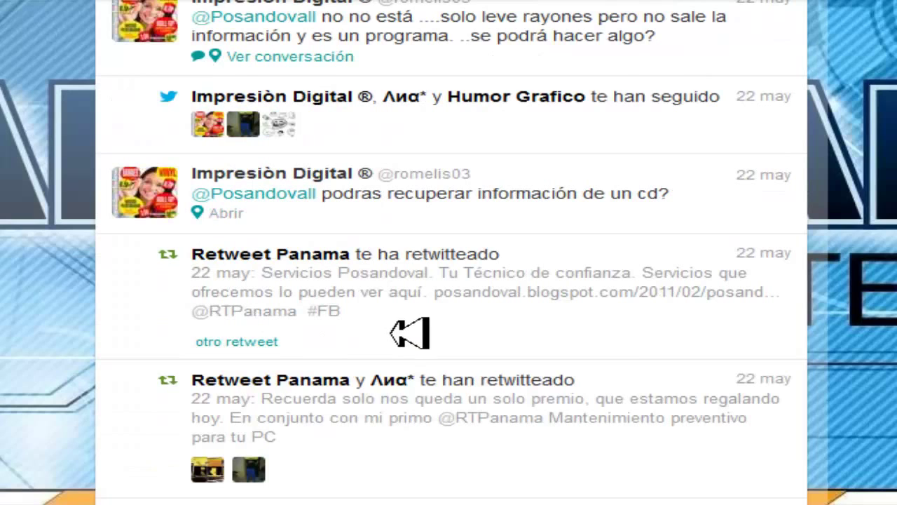
{"action": "scroll", "coordinate": [401, 333], "scroll_direction": "down", "scroll_amount": 4}
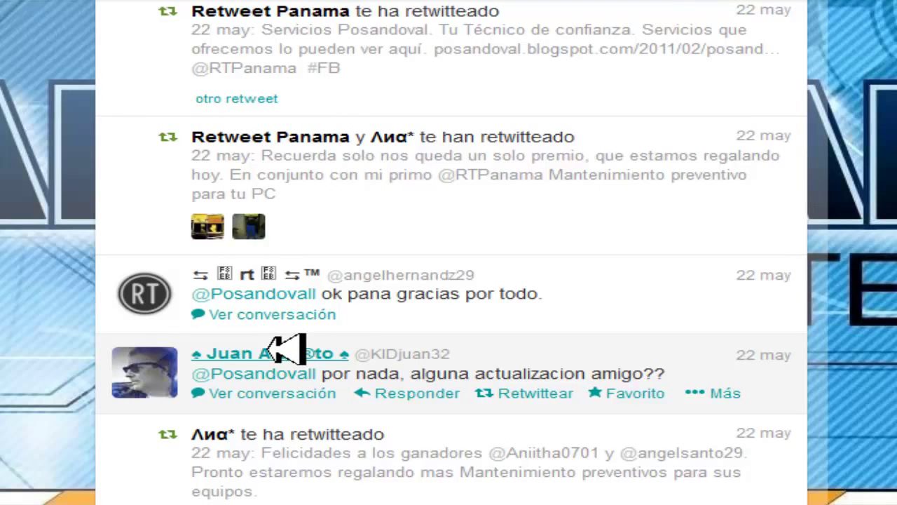
{"action": "scroll", "coordinate": [387, 347], "scroll_direction": "up", "scroll_amount": 5}
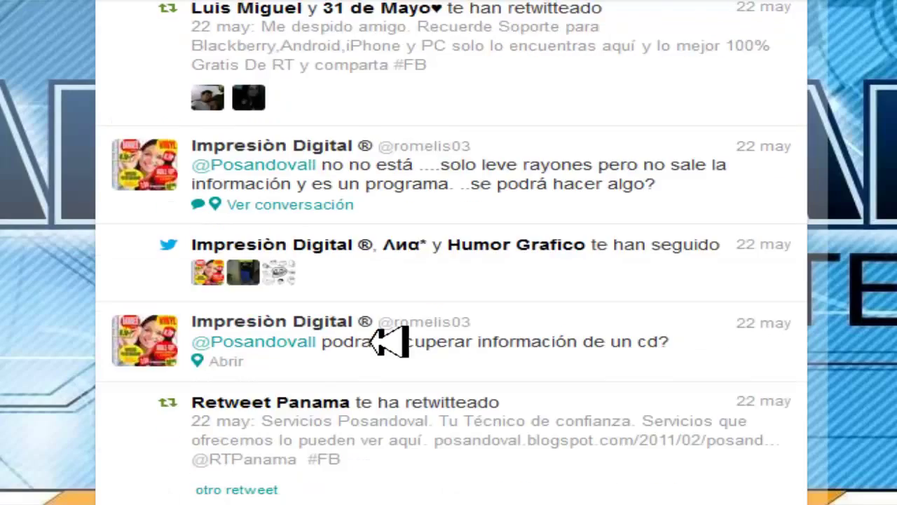
{"action": "scroll", "coordinate": [387, 344], "scroll_direction": "up", "scroll_amount": 15}
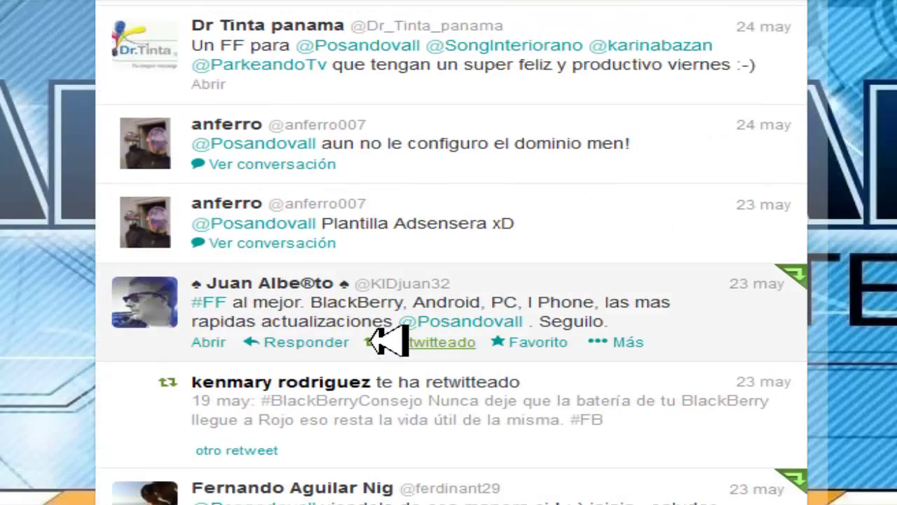
{"action": "scroll", "coordinate": [384, 341], "scroll_direction": "up", "scroll_amount": 10}
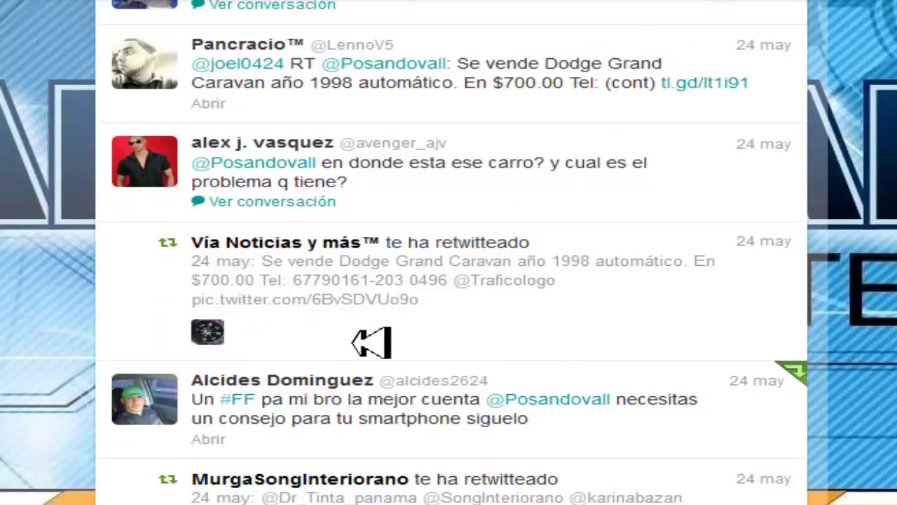
{"action": "scroll", "coordinate": [372, 342], "scroll_direction": "up", "scroll_amount": 5}
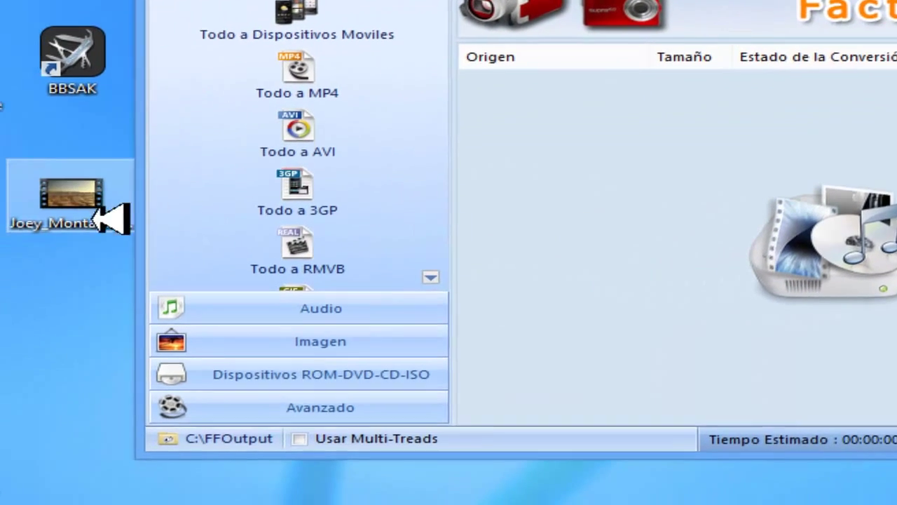
Set up a Todo a 3GP conversion and add Joey_Montana_-_Tus_Ojos_No_Me_Ven_Official_Video from the Escritorio folder
{"action": "left_click", "coordinate": [83, 209]}
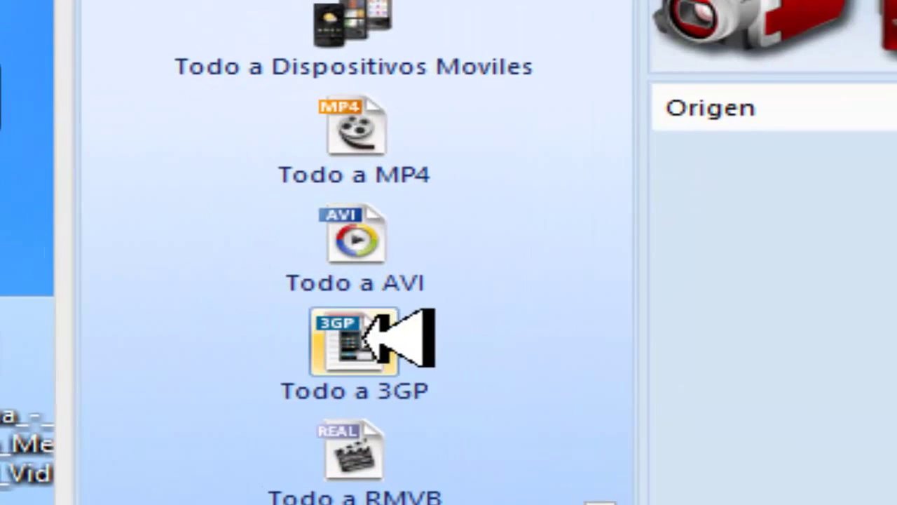
{"action": "left_click", "coordinate": [359, 335]}
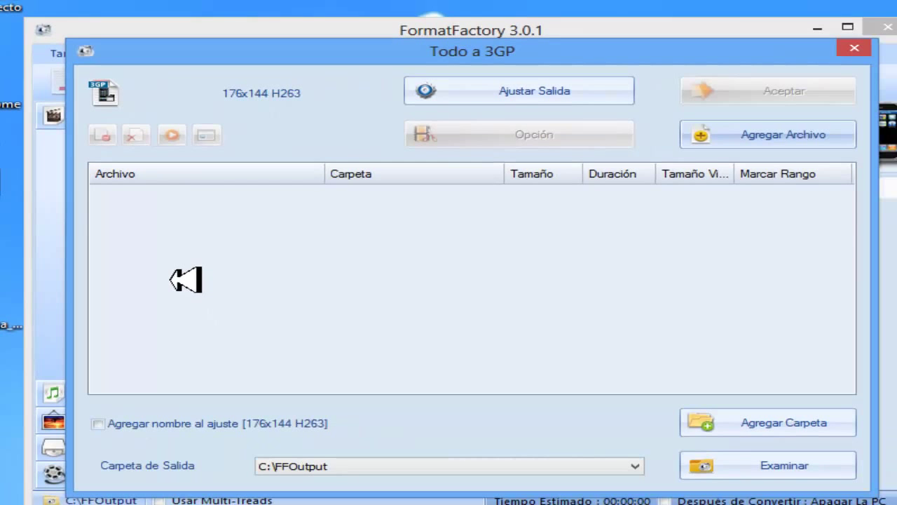
{"action": "left_click", "coordinate": [799, 129]}
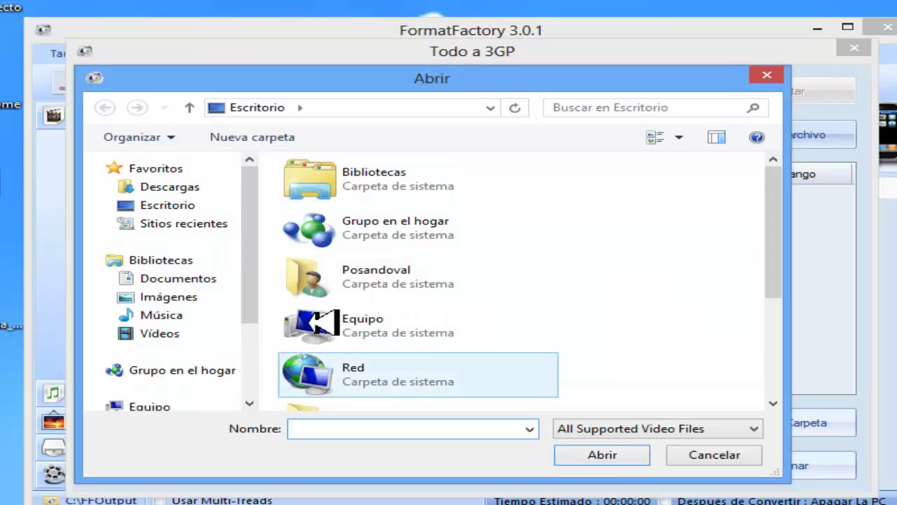
{"action": "left_click", "coordinate": [183, 203]}
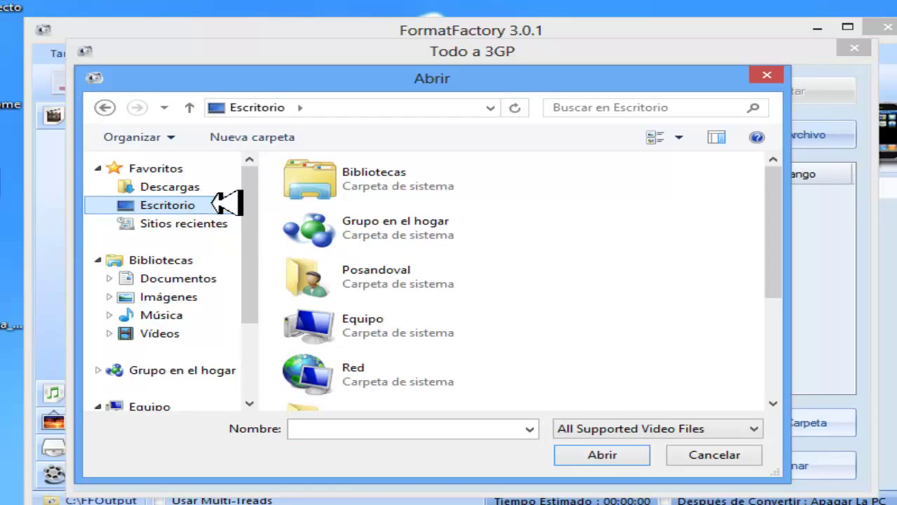
{"action": "left_click_drag", "start_coordinate": [259, 229], "coordinate": [260, 372]}
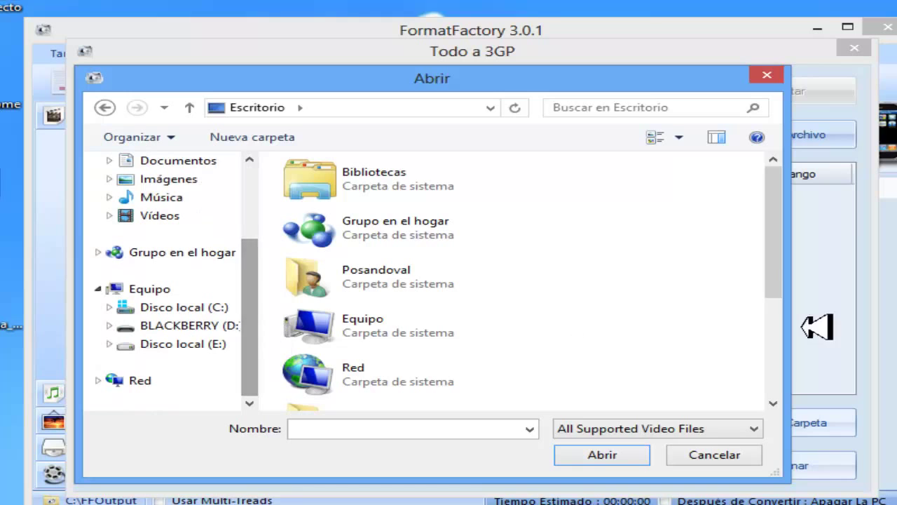
{"action": "left_click_drag", "start_coordinate": [785, 239], "coordinate": [780, 363]}
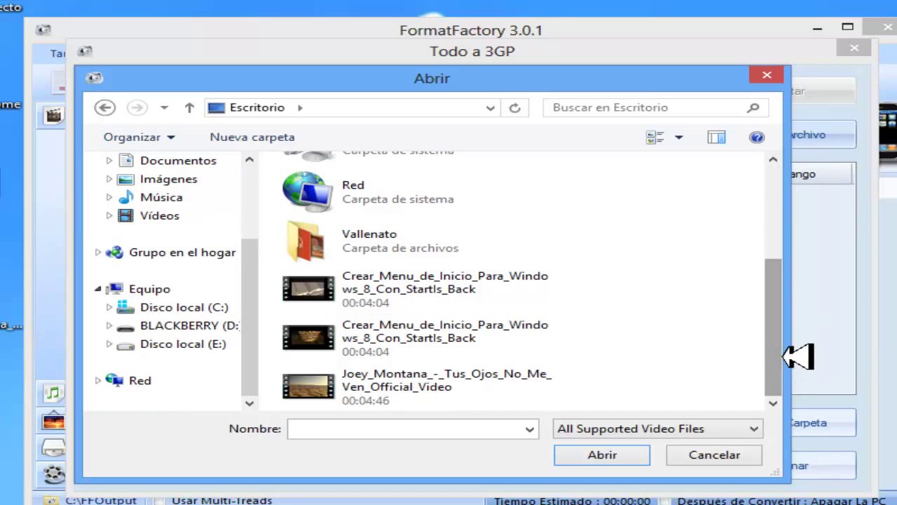
{"action": "left_click", "coordinate": [403, 387]}
{"action": "left_click", "coordinate": [582, 456]}
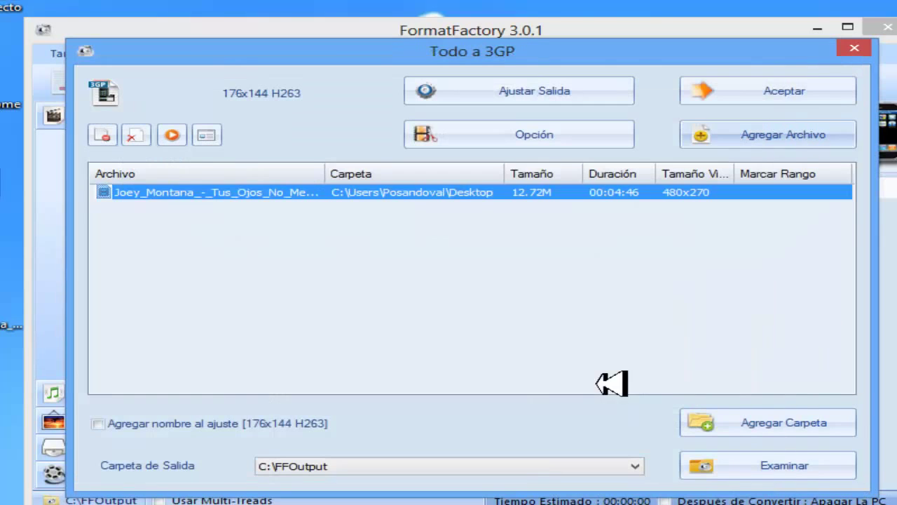
Accept and run the 3GP conversion, and select the converted Joey Montana video ending in ~1 in the FFOutput folder
{"action": "left_click", "coordinate": [792, 105]}
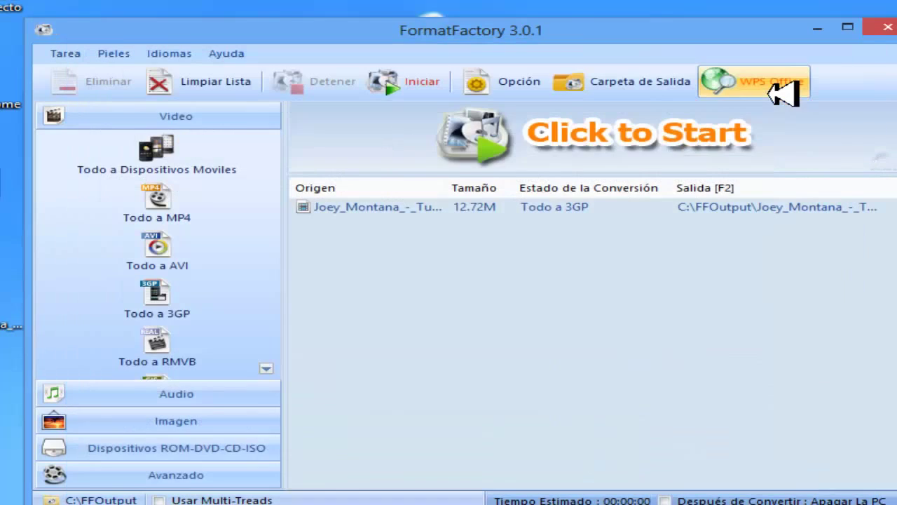
{"action": "left_click", "coordinate": [421, 86]}
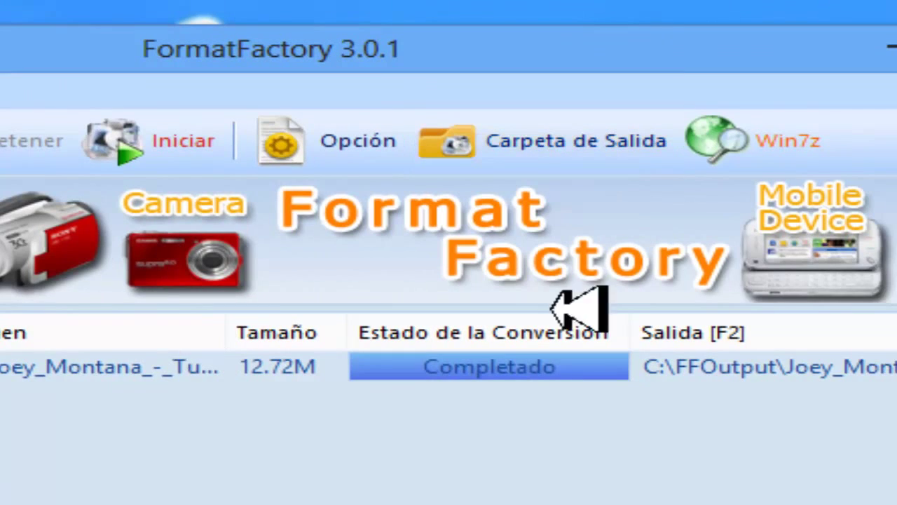
{"action": "left_click", "coordinate": [500, 377]}
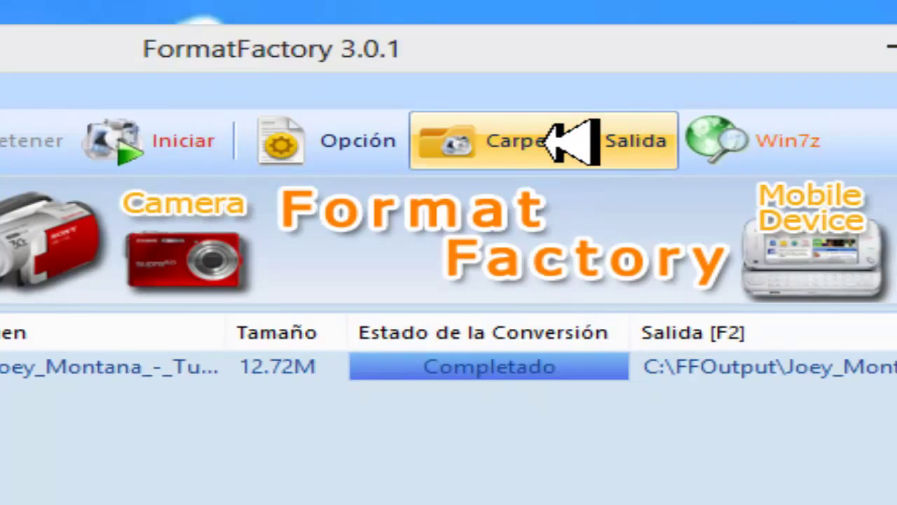
{"action": "left_click", "coordinate": [571, 140]}
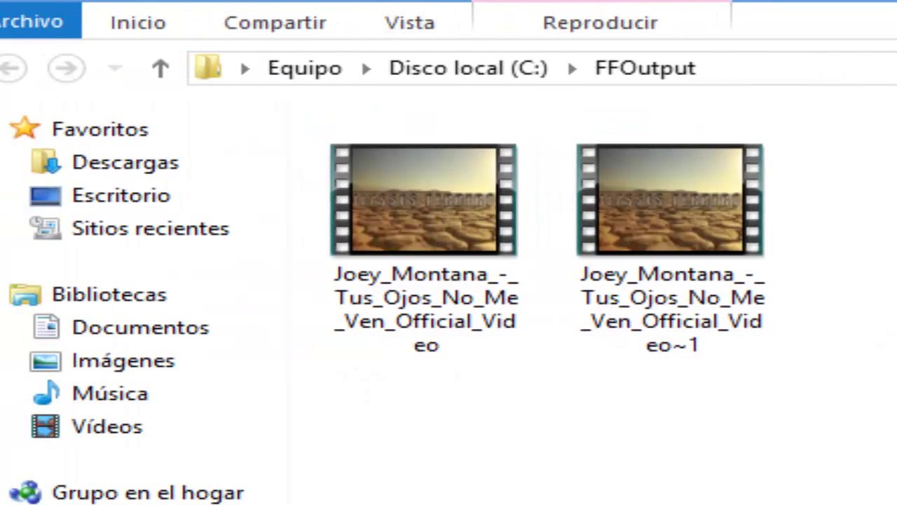
{"action": "left_click", "coordinate": [628, 212]}
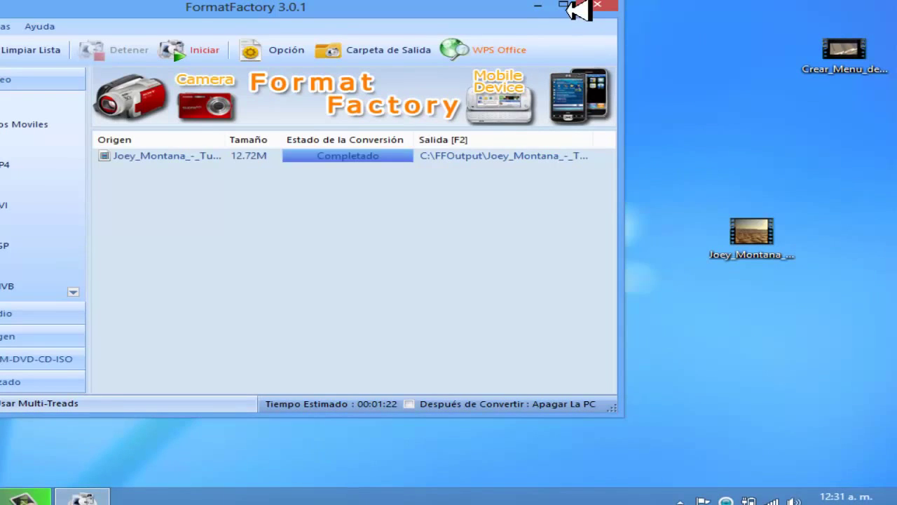
Minimise FormatFactory and move the converted Joey Montana video on the desktop to the spot below the BBSAK shortcut
{"action": "left_click", "coordinate": [538, 7]}
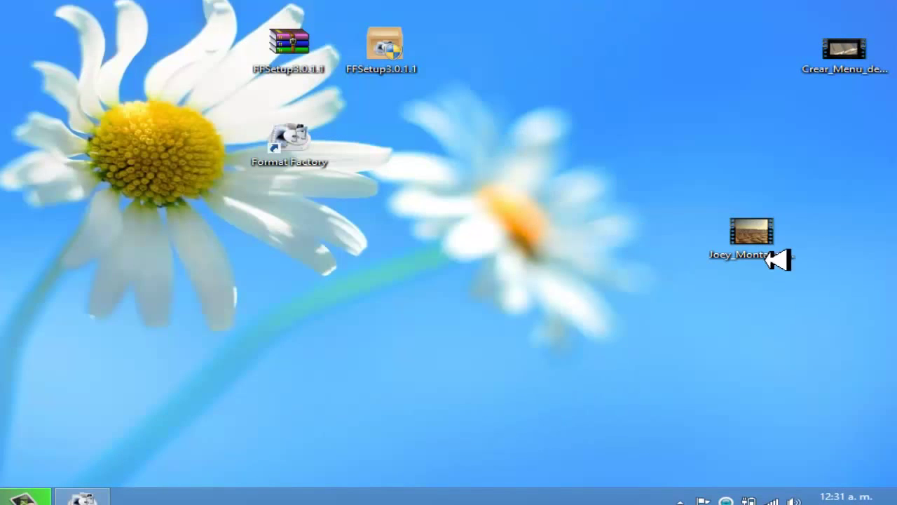
{"action": "left_click_drag", "start_coordinate": [778, 259], "coordinate": [82, 496]}
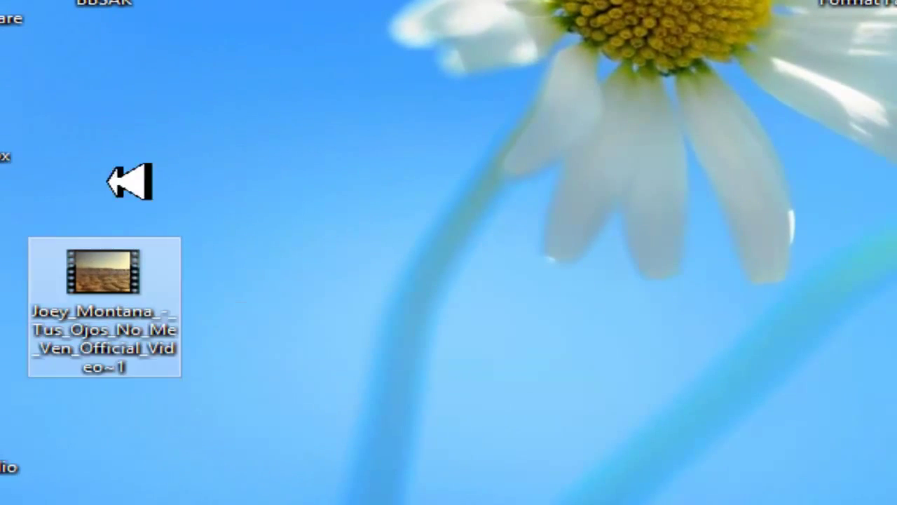
{"action": "left_click_drag", "start_coordinate": [119, 287], "coordinate": [126, 89]}
Browse in the file explorer to the BlackBerry folder on the BLACKBERRY (D:) drive and select its videos folder
{"action": "left_click", "coordinate": [322, 83]}
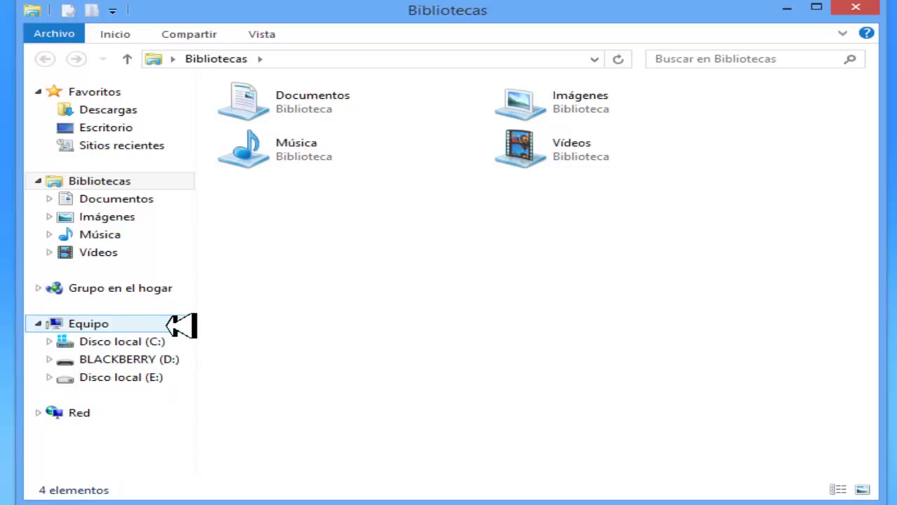
{"action": "left_click", "coordinate": [151, 358]}
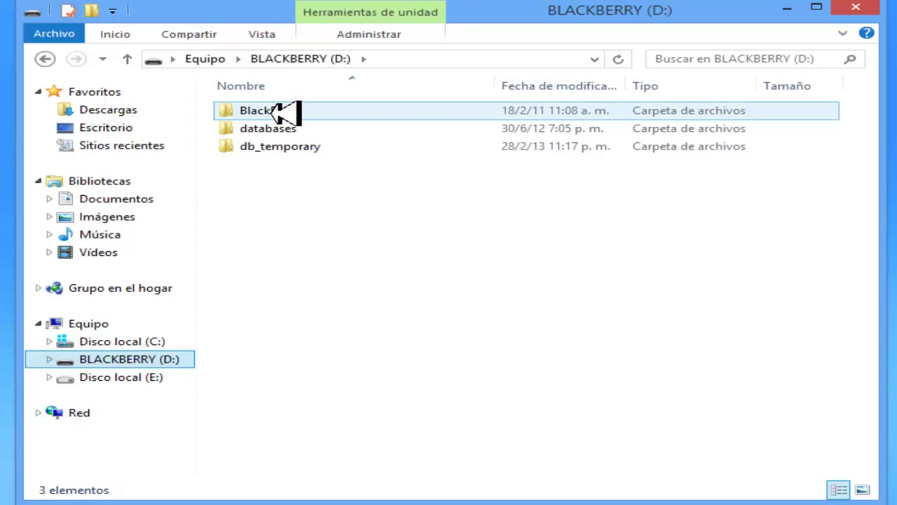
{"action": "double_click", "coordinate": [274, 112]}
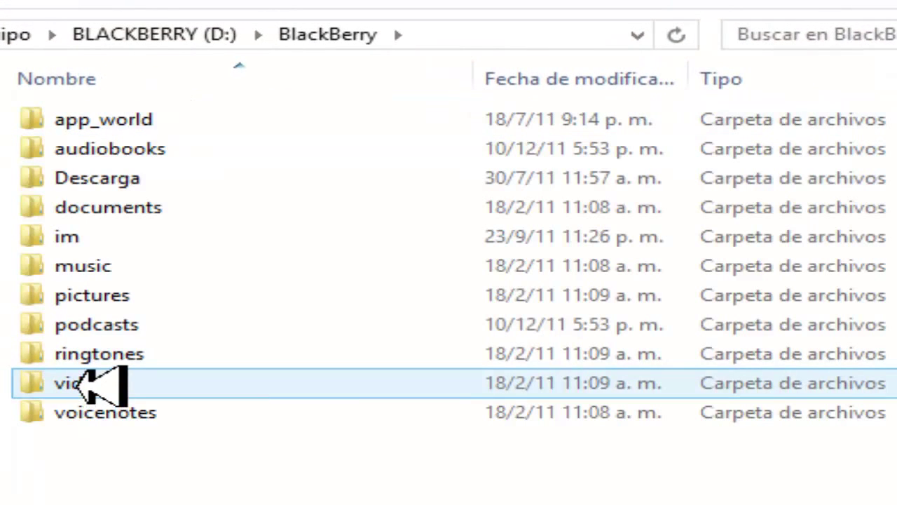
{"action": "left_click", "coordinate": [88, 383]}
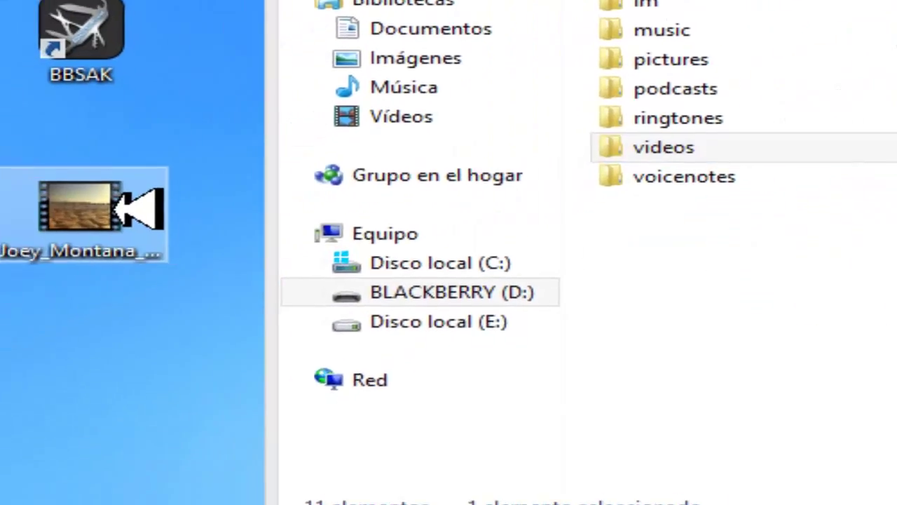
Try to copy the converted Joey Montana video from the desktop into the BlackBerry videos folder and dismiss the copy dialog
{"action": "right_click", "coordinate": [126, 206]}
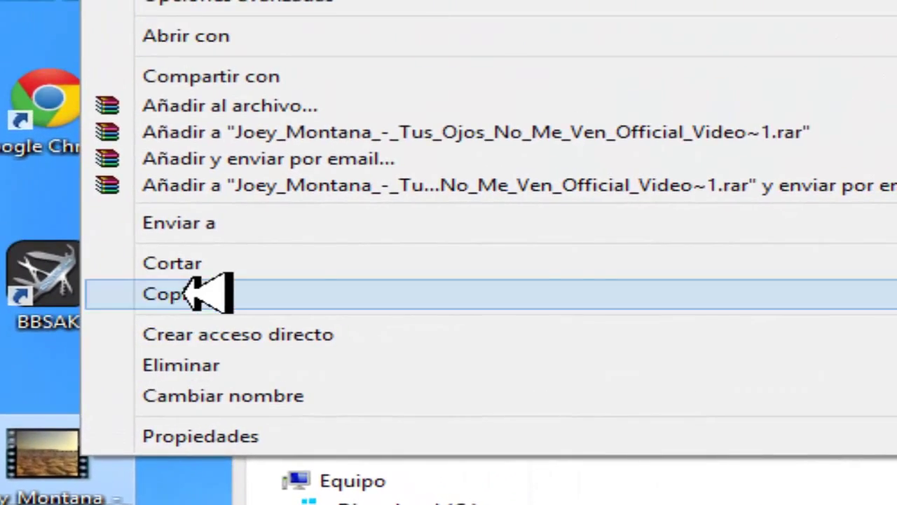
{"action": "left_click", "coordinate": [249, 143]}
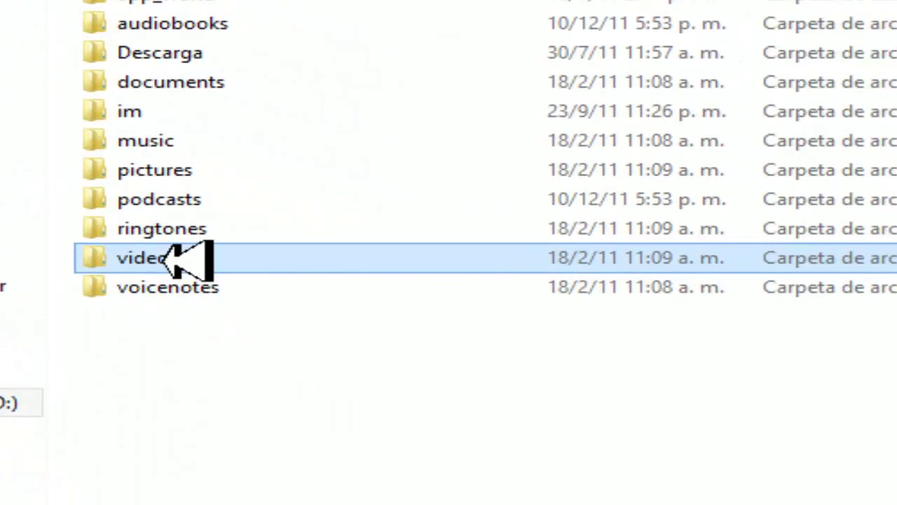
{"action": "right_click", "coordinate": [214, 272]}
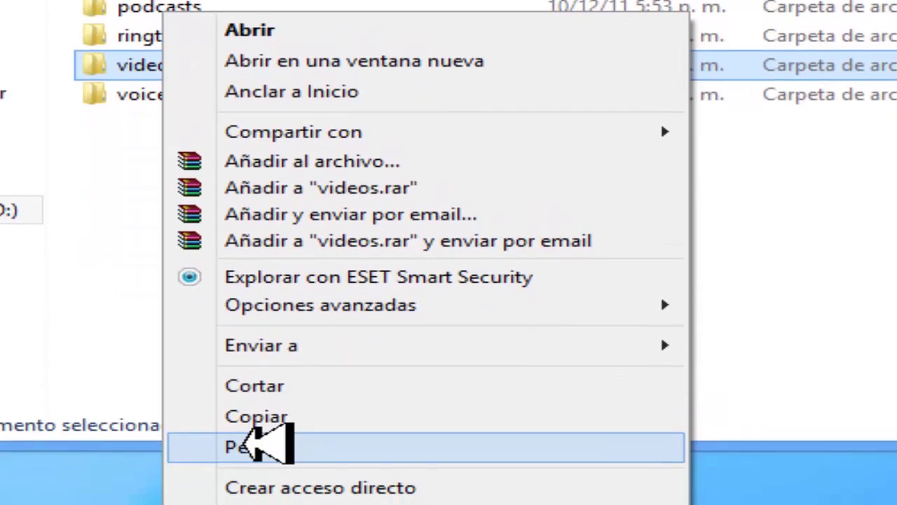
{"action": "left_click", "coordinate": [256, 440]}
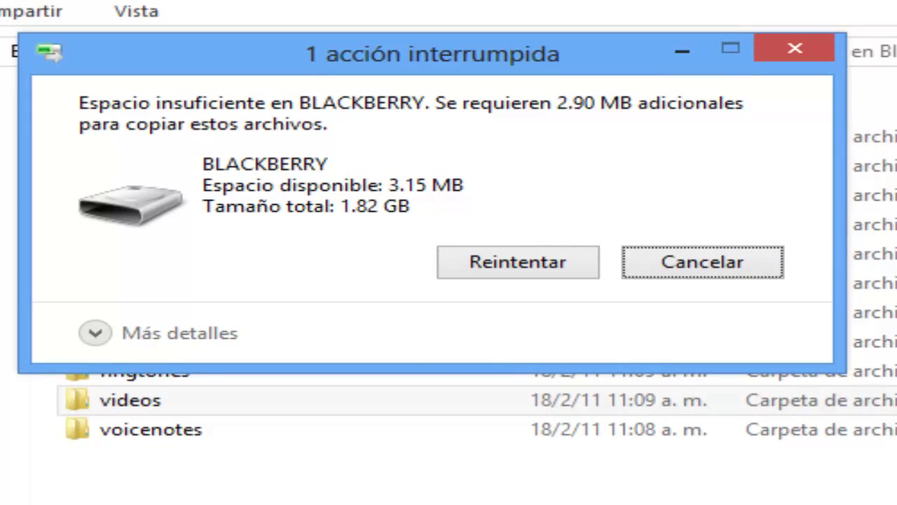
{"action": "left_click", "coordinate": [664, 264]}
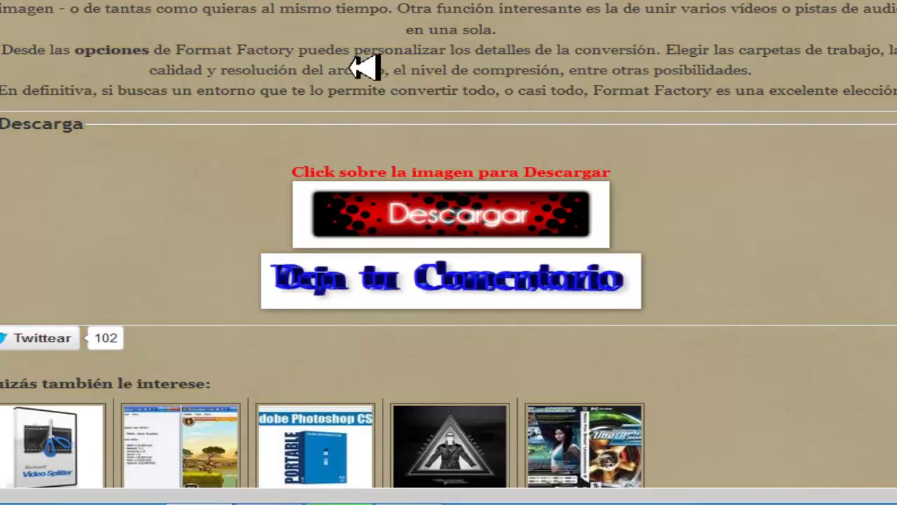
Look over the Format Factory V 3.0.1 download page in the browser, from the download section up to the title image
{"action": "scroll", "coordinate": [576, 80], "scroll_direction": "up", "scroll_amount": 5}
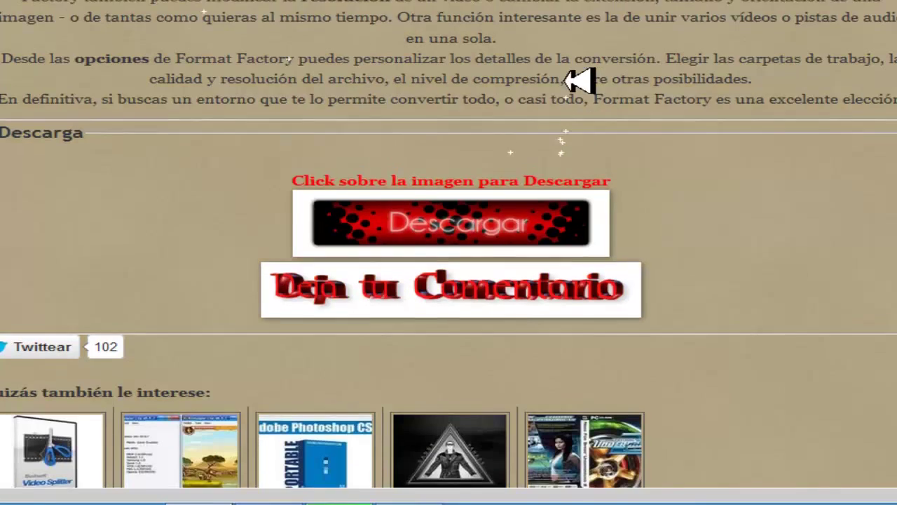
{"action": "scroll", "coordinate": [577, 73], "scroll_direction": "up", "scroll_amount": 5}
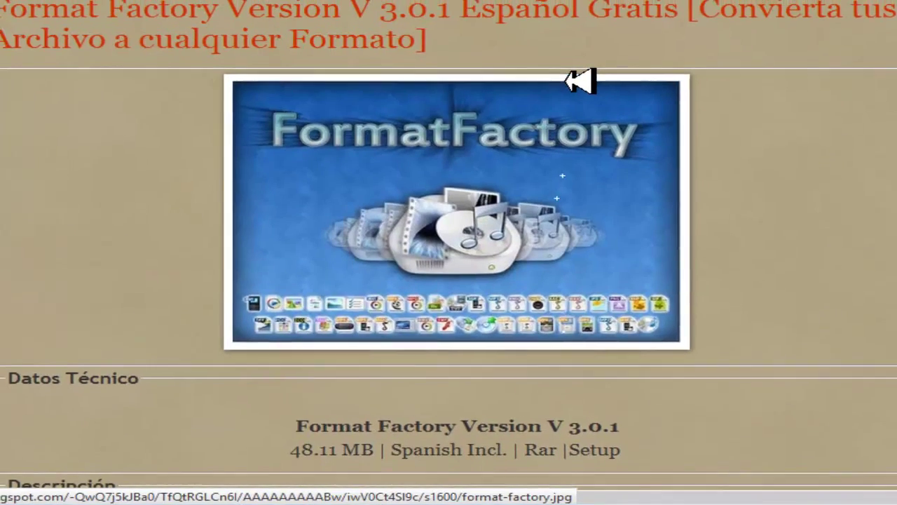